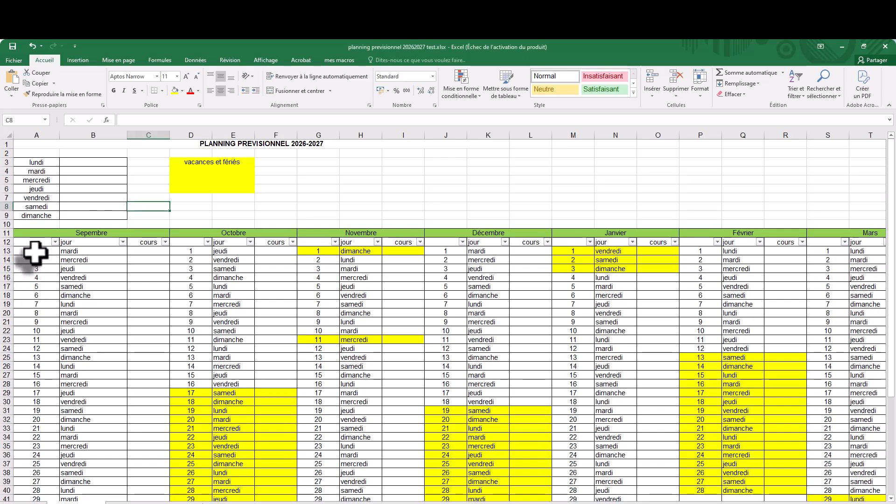
{"action": "scroll", "coordinate": [33, 254], "scroll_direction": "down", "scroll_amount": 5}
{"action": "scroll", "coordinate": [33, 259], "scroll_direction": "up", "scroll_amount": 3}
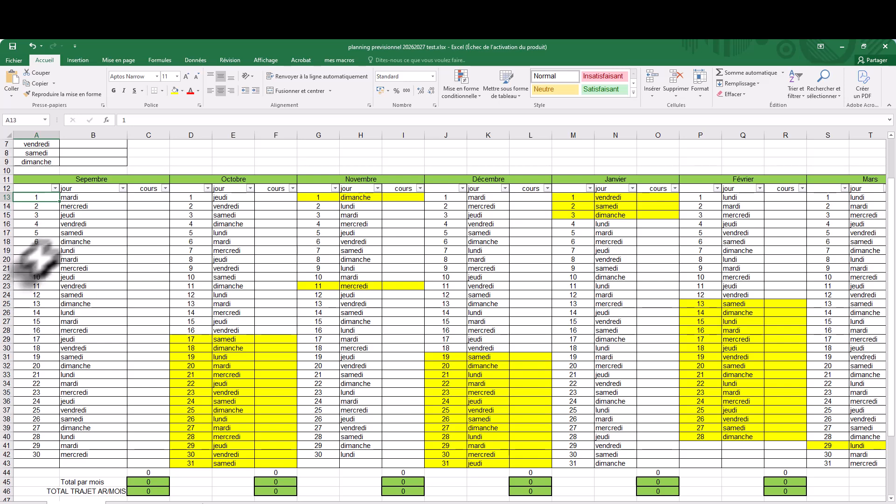
{"action": "left_click", "coordinate": [90, 199]}
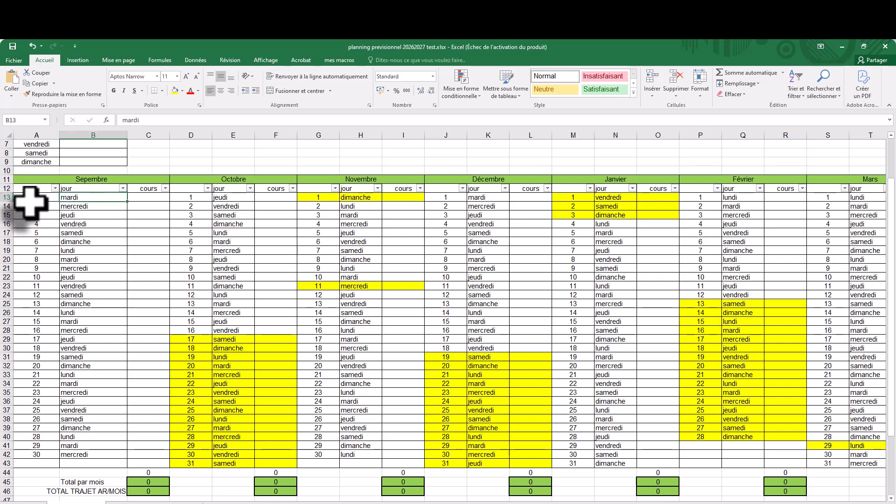
{"action": "left_click", "coordinate": [152, 200]}
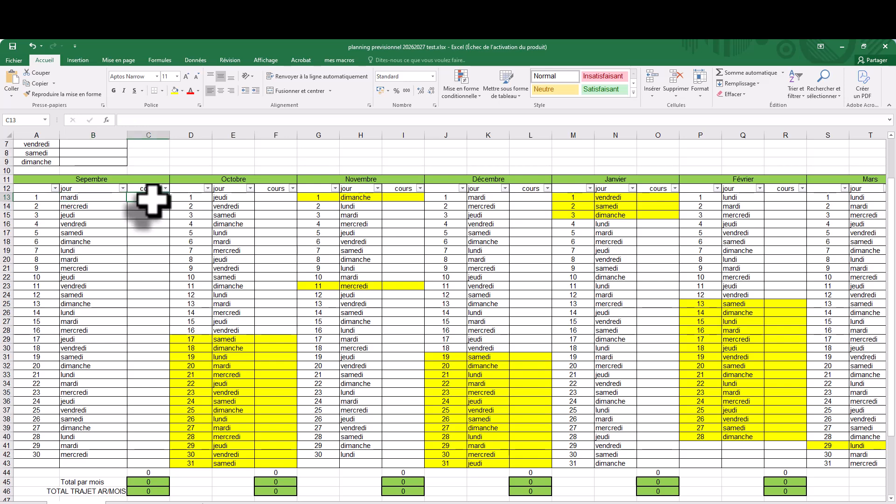
{"action": "scroll", "coordinate": [152, 201], "scroll_direction": "up", "scroll_amount": 2}
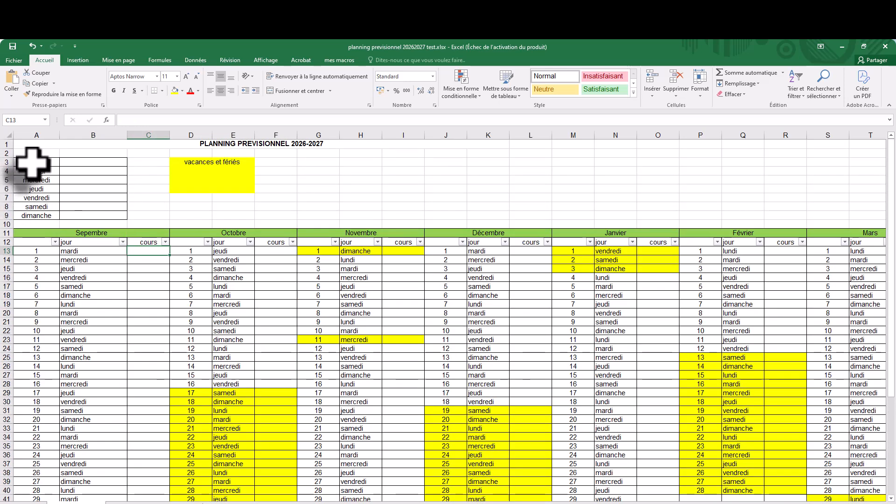
Enter 3 for mardi in B4 and 4 for vendredi in B7 of the weekday table
{"action": "left_click", "coordinate": [84, 171]}
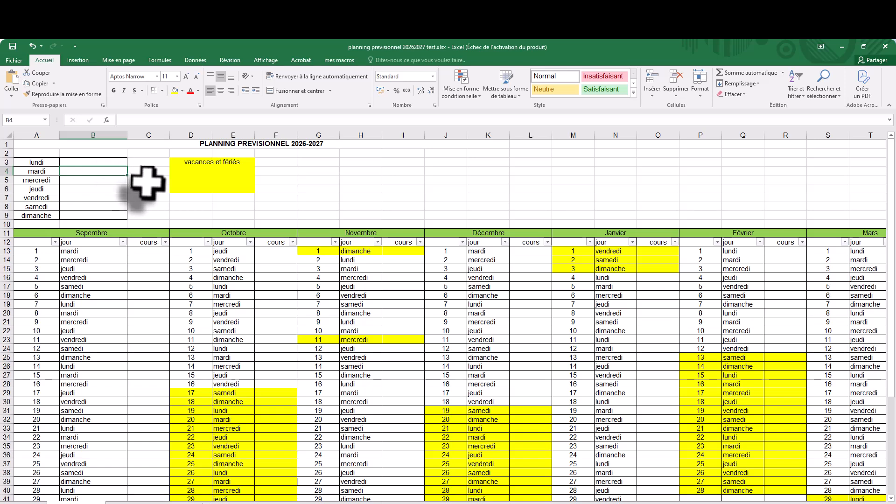
{"action": "type", "text": "3"}
{"action": "key", "text": "Return"}
{"action": "key", "text": "Return"}
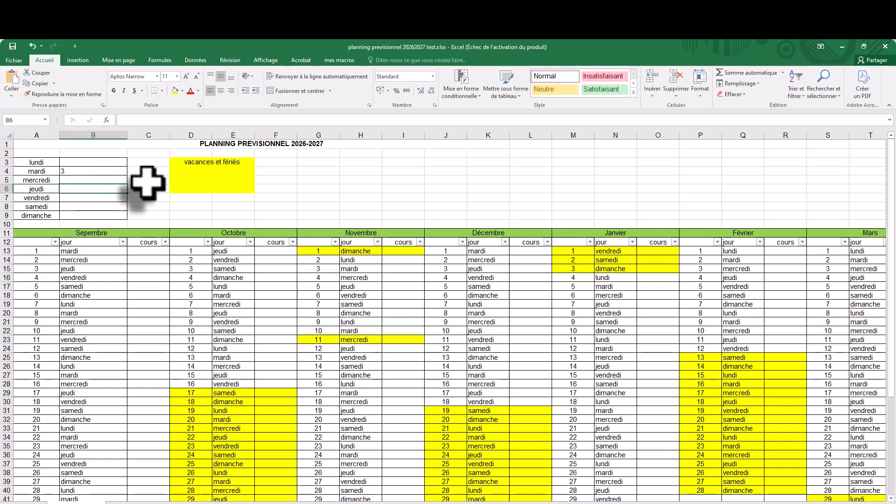
{"action": "type", "text": "4"}
{"action": "key", "text": "Return"}
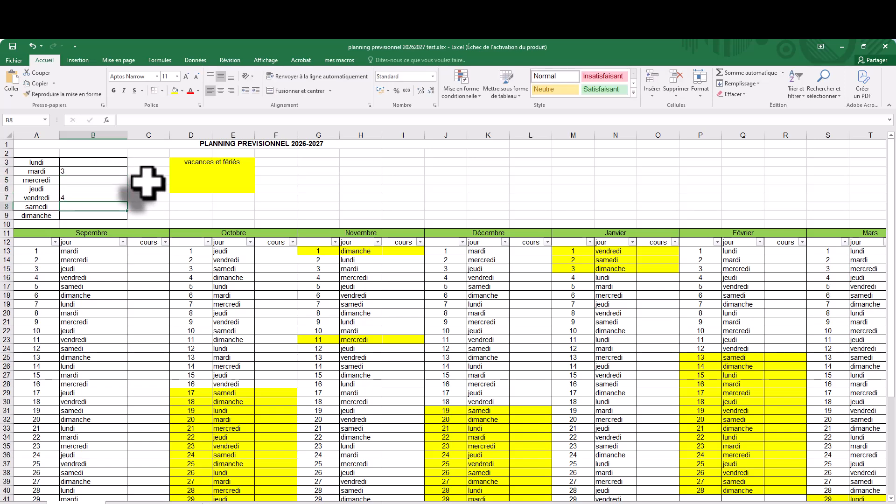
Enter the formula =RECHERCHEV(B13;A3:B9;2;FAUX) in C13, the September cours cell for day 1
{"action": "left_click", "coordinate": [144, 251]}
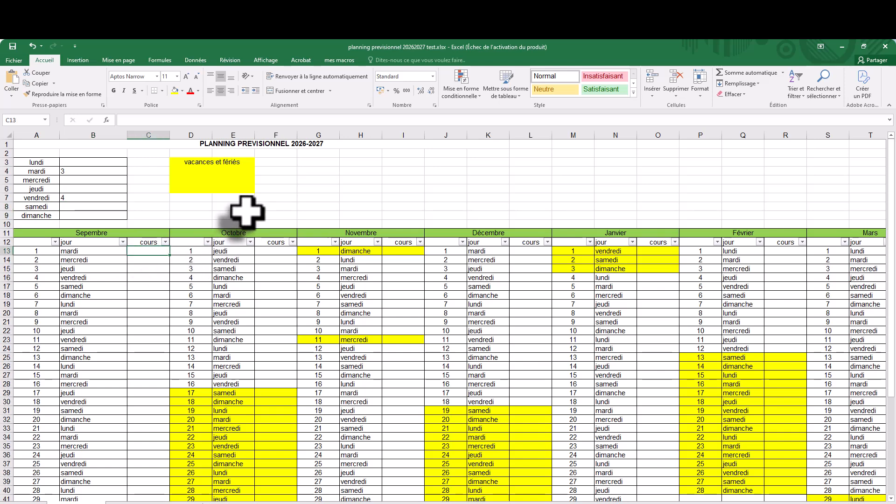
{"action": "type", "text": "=r"}
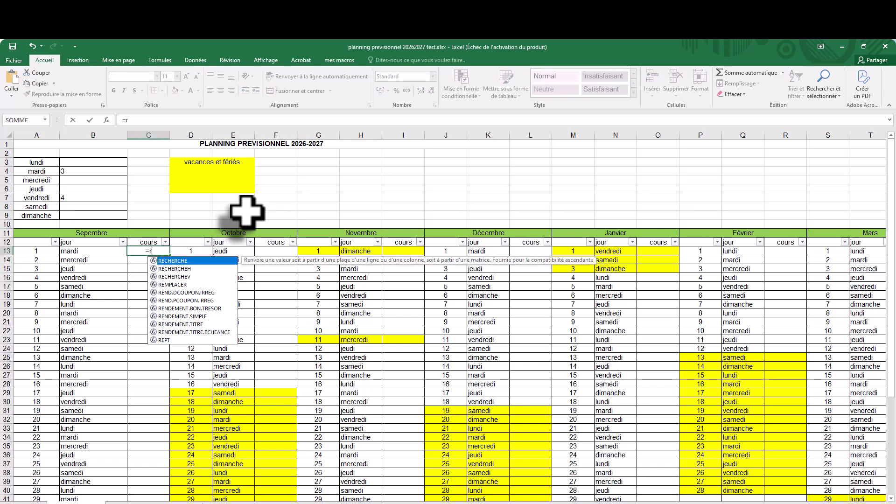
{"action": "type", "text": "echerch"}
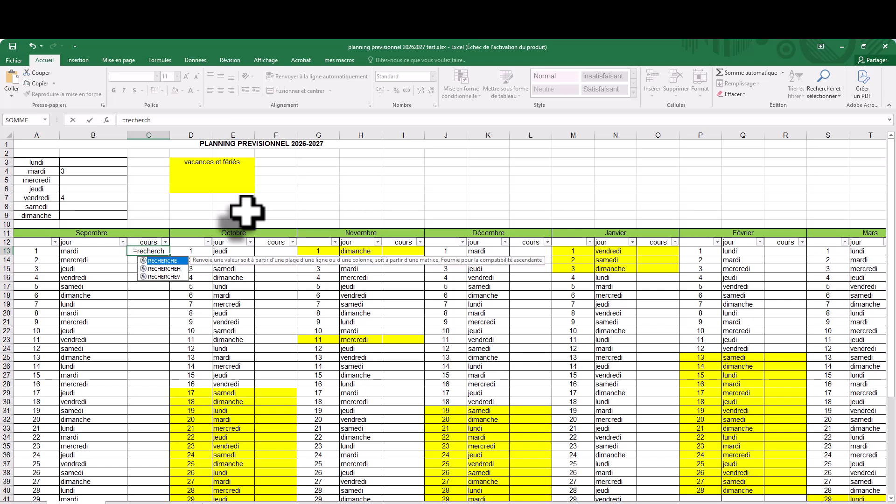
{"action": "double_click", "coordinate": [161, 276]}
{"action": "left_click", "coordinate": [170, 123]}
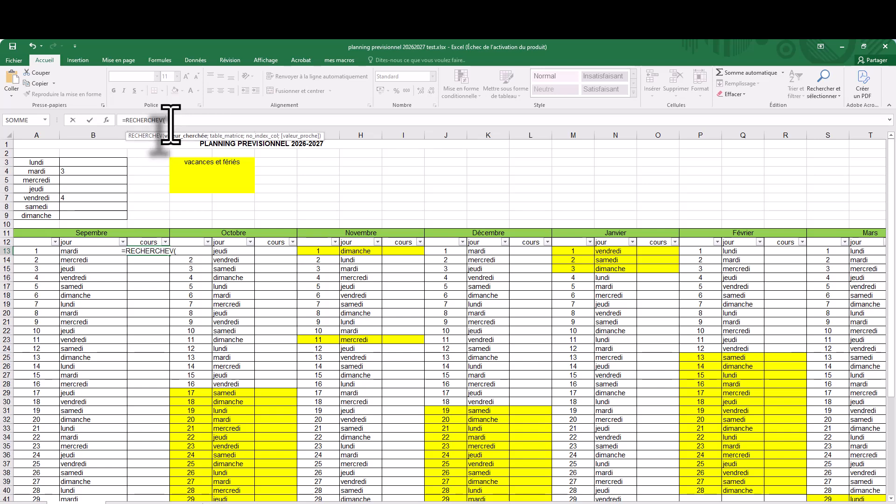
{"action": "left_click", "coordinate": [83, 250]}
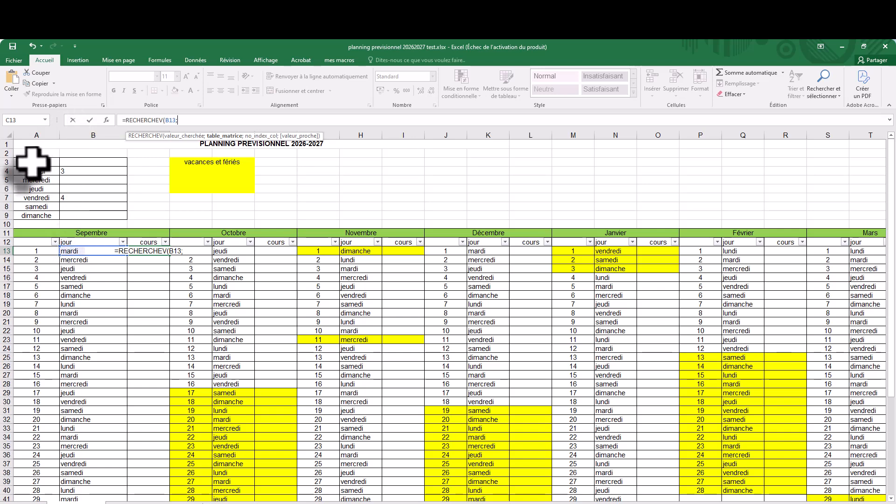
{"action": "left_click_drag", "start_coordinate": [32, 161], "coordinate": [92, 215]}
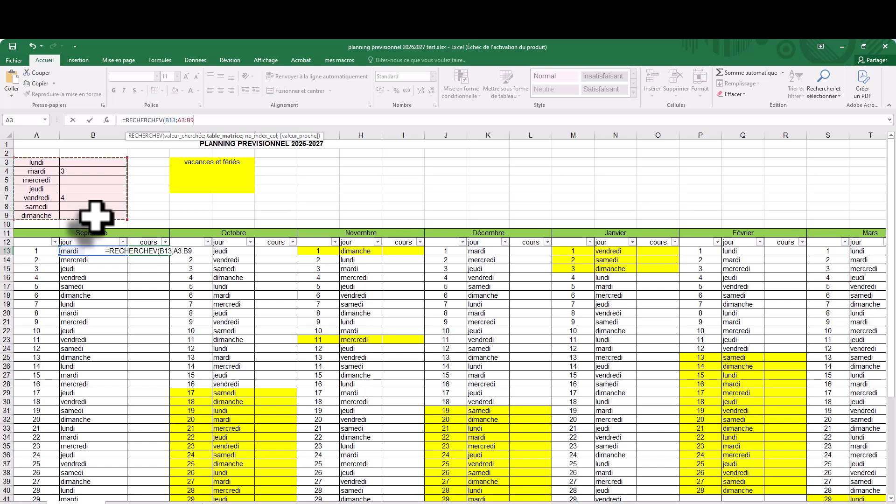
{"action": "type", "text": ";"}
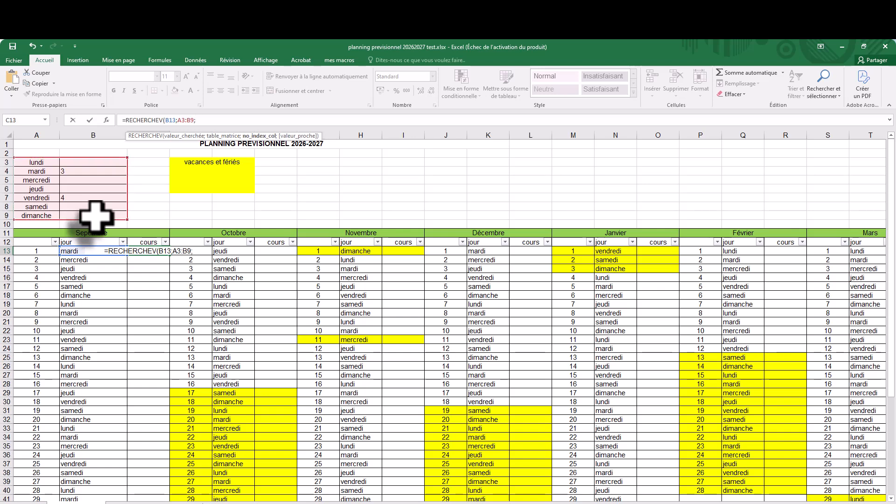
{"action": "type", "text": "2"}
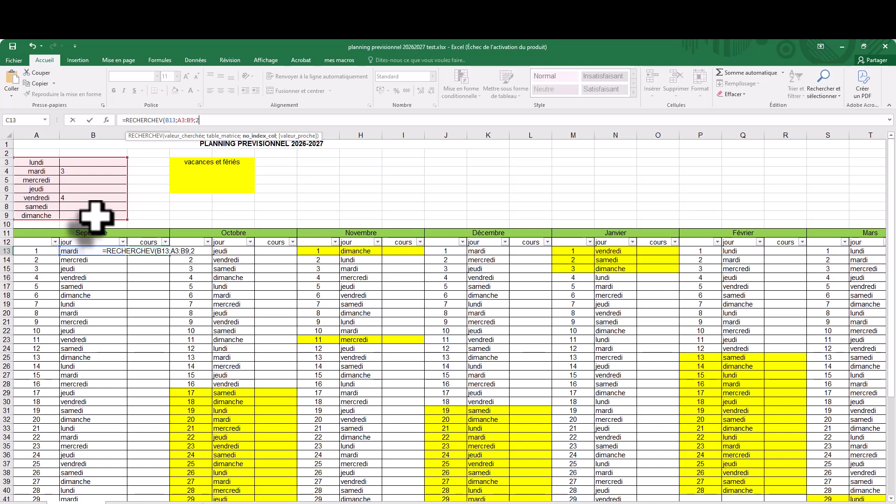
{"action": "type", "text": ";"}
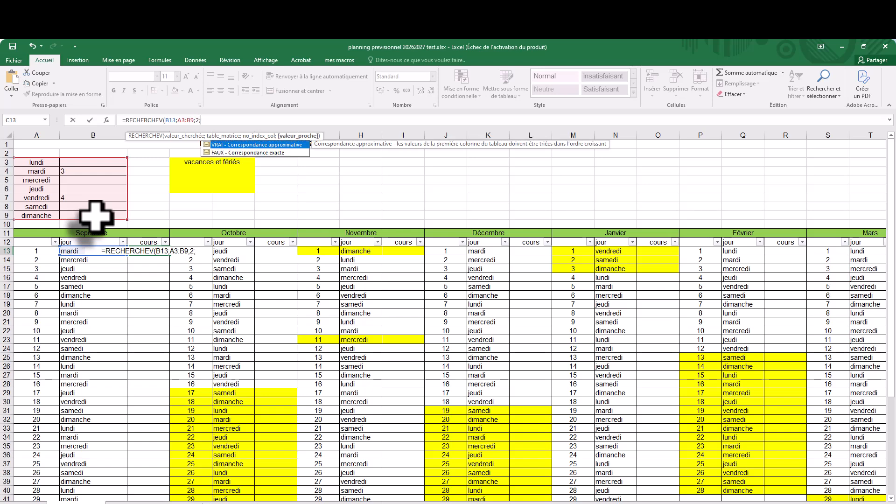
{"action": "double_click", "coordinate": [270, 153]}
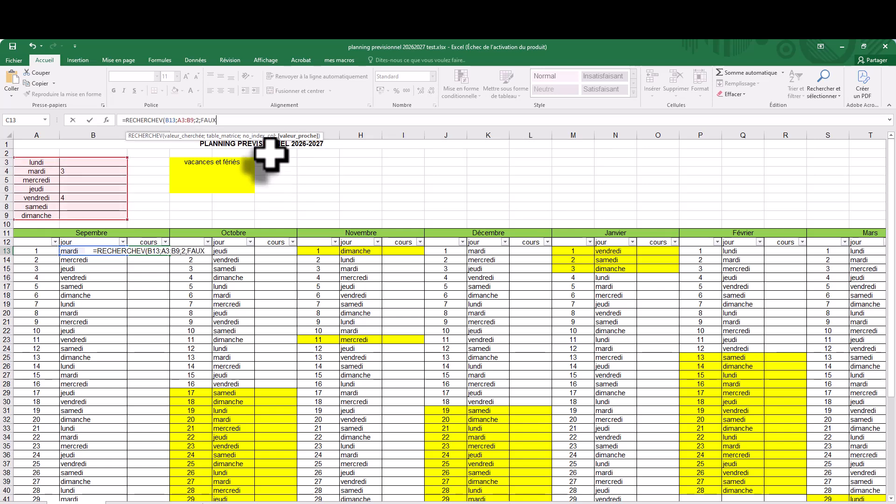
{"action": "key", "text": "Return"}
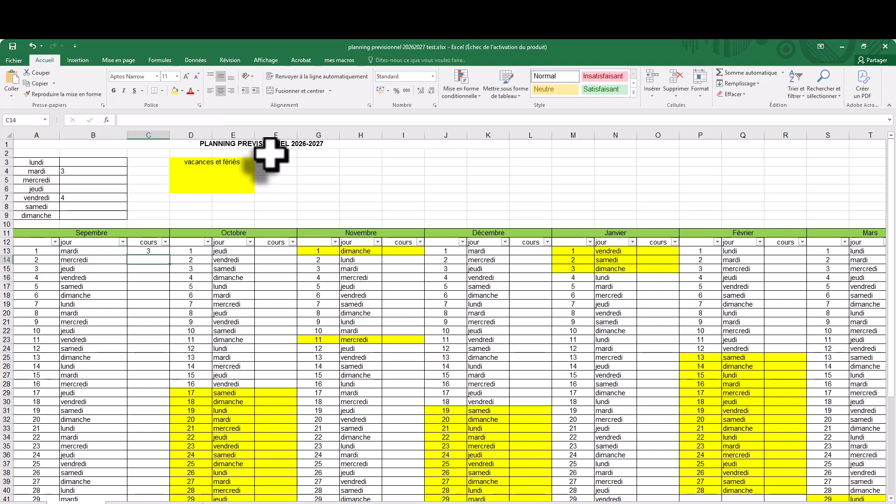
Make the lookup range in C13's formula absolute as $A$3:$B$9
{"action": "left_click", "coordinate": [148, 251]}
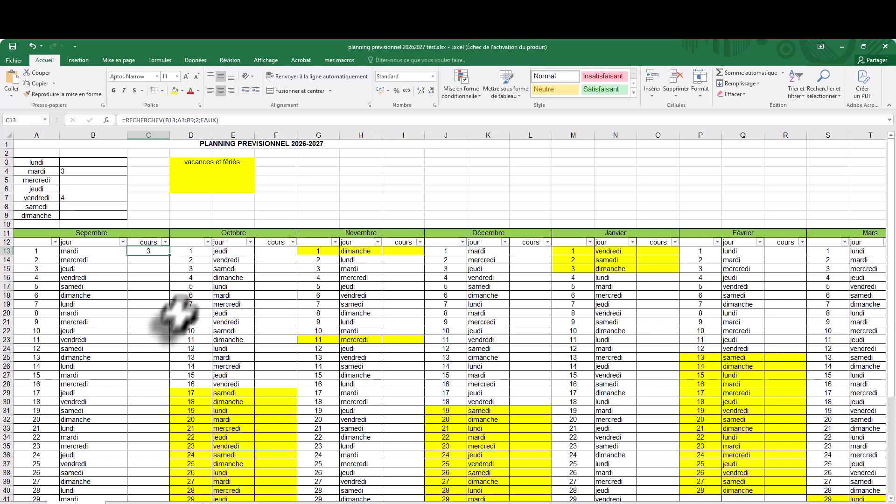
{"action": "left_click", "coordinate": [181, 121]}
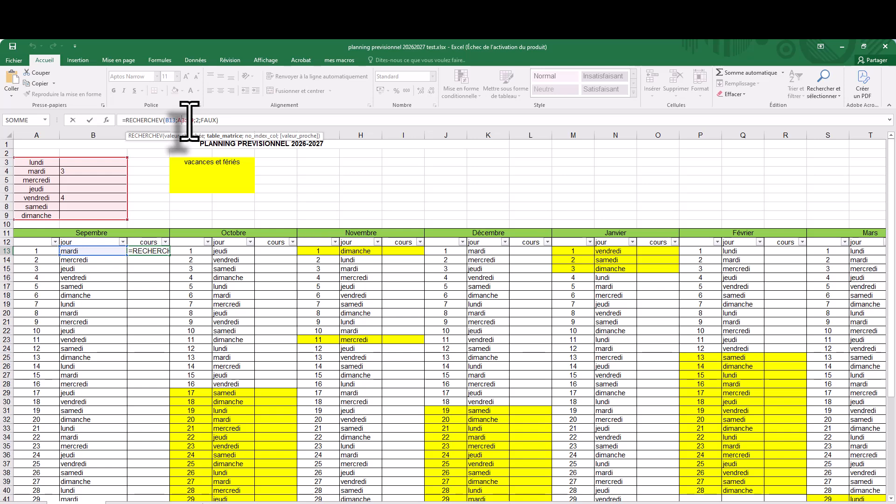
{"action": "key", "text": "F4"}
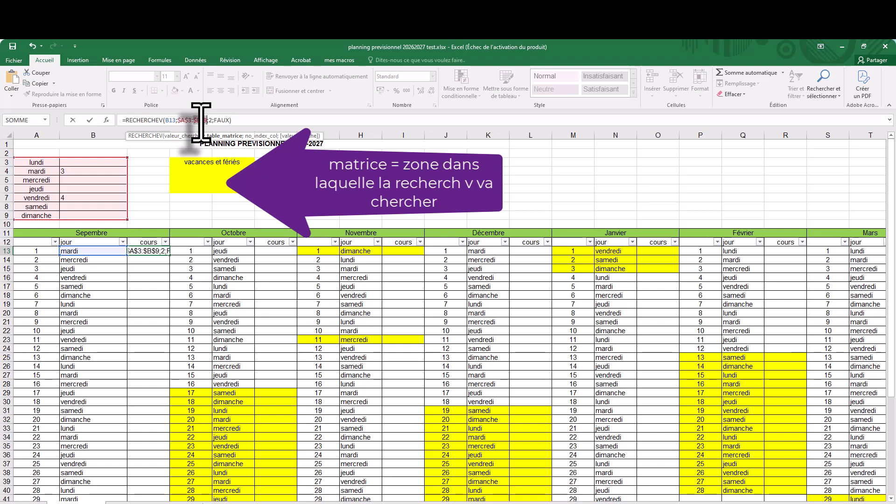
{"action": "key", "text": "Return"}
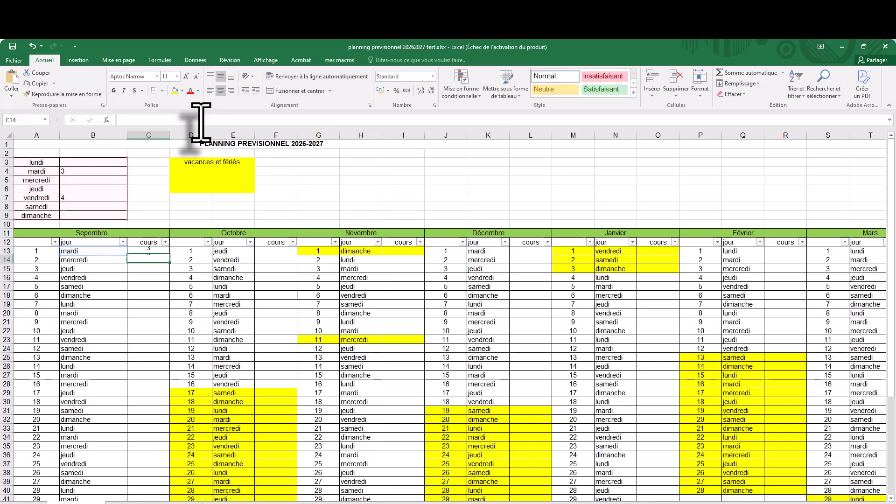
Fill the C13 lookup formula down the September cours column to day 30, and check a few of the copied cells
{"action": "left_click", "coordinate": [152, 250]}
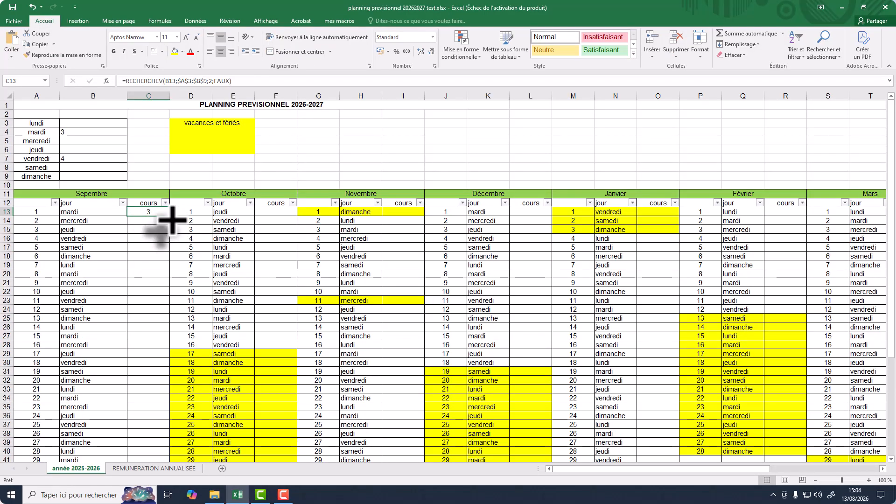
{"action": "left_click_drag", "start_coordinate": [170, 216], "coordinate": [152, 425]}
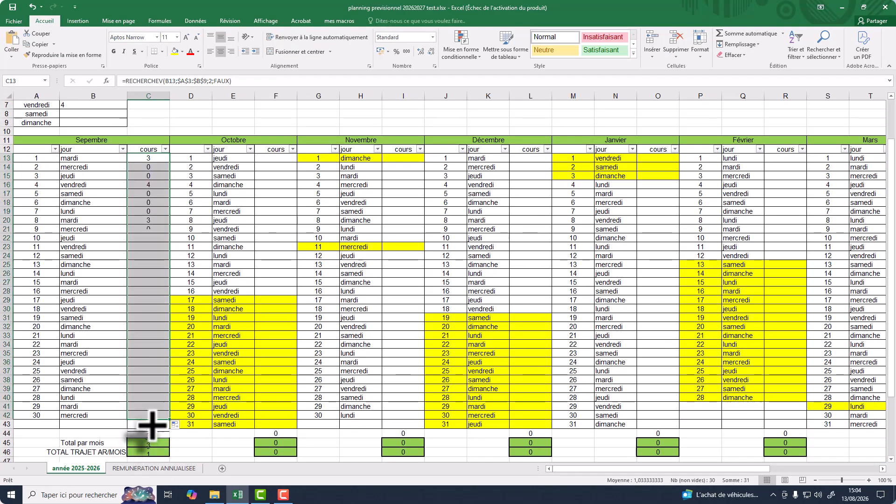
{"action": "left_click", "coordinate": [145, 362]}
{"action": "left_click", "coordinate": [150, 372]}
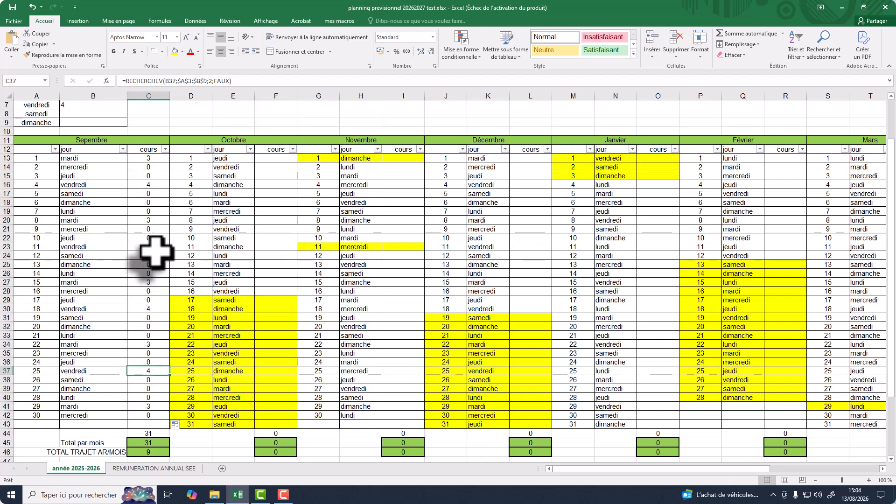
{"action": "left_click", "coordinate": [150, 160]}
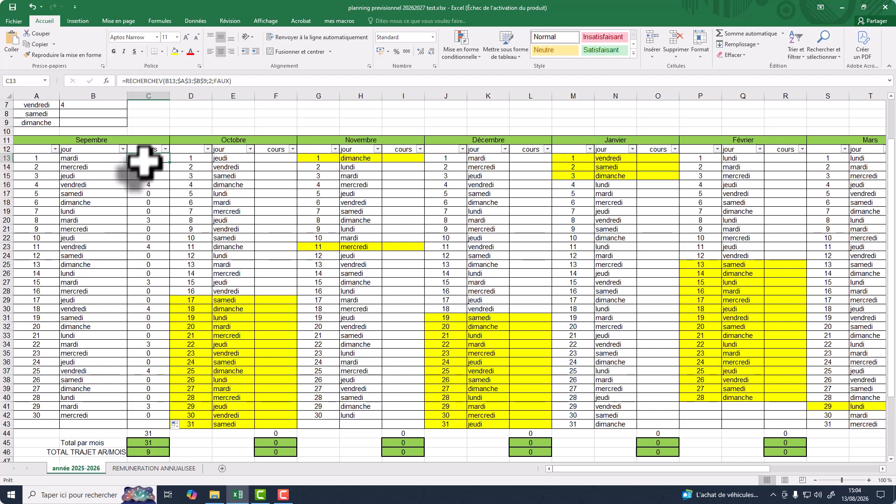
{"action": "left_click", "coordinate": [150, 404]}
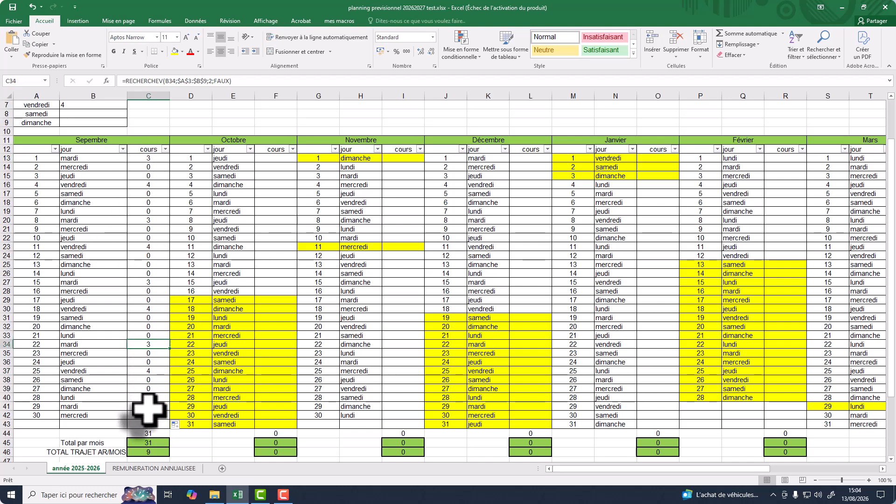
Change the mardi value in B4 of the weekday table to 2
{"action": "scroll", "coordinate": [143, 117], "scroll_direction": "up", "scroll_amount": 2}
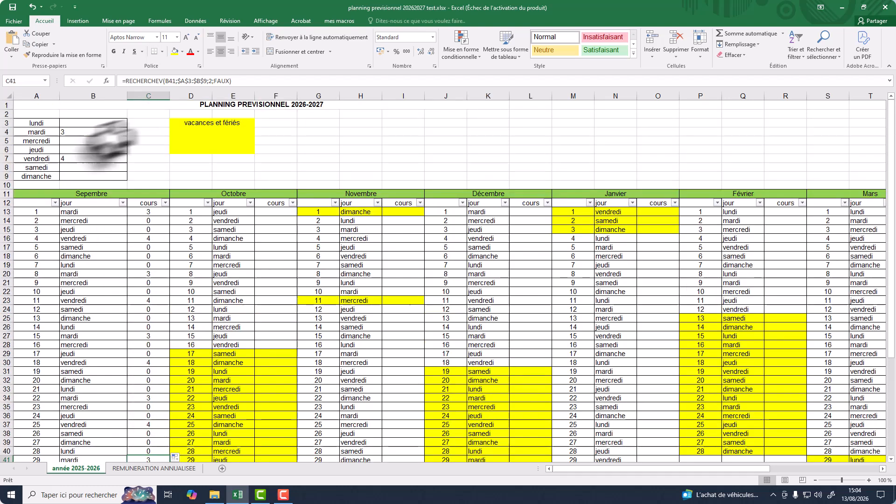
{"action": "left_click", "coordinate": [79, 132]}
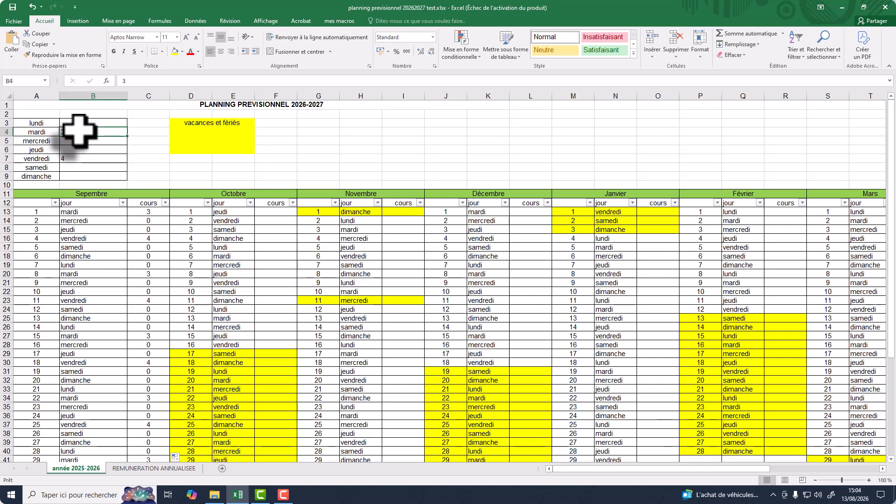
{"action": "type", "text": "2"}
{"action": "key", "text": "Return"}
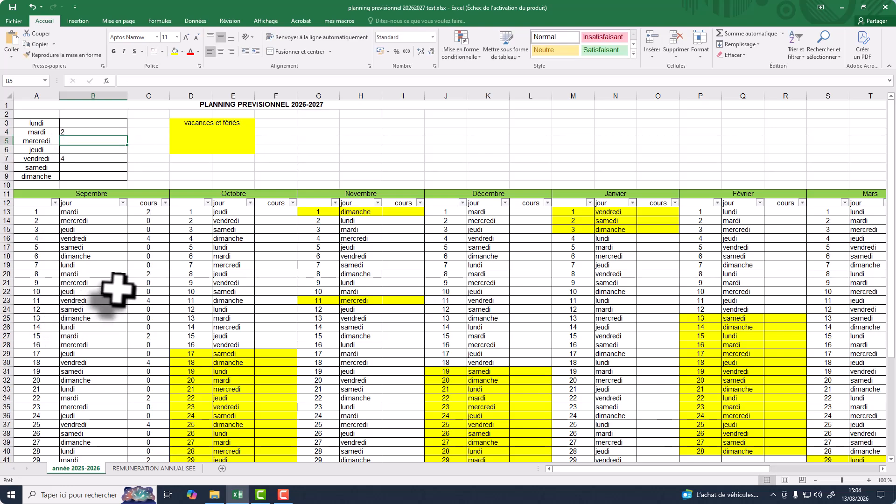
{"action": "scroll", "coordinate": [142, 256], "scroll_direction": "down", "scroll_amount": 1}
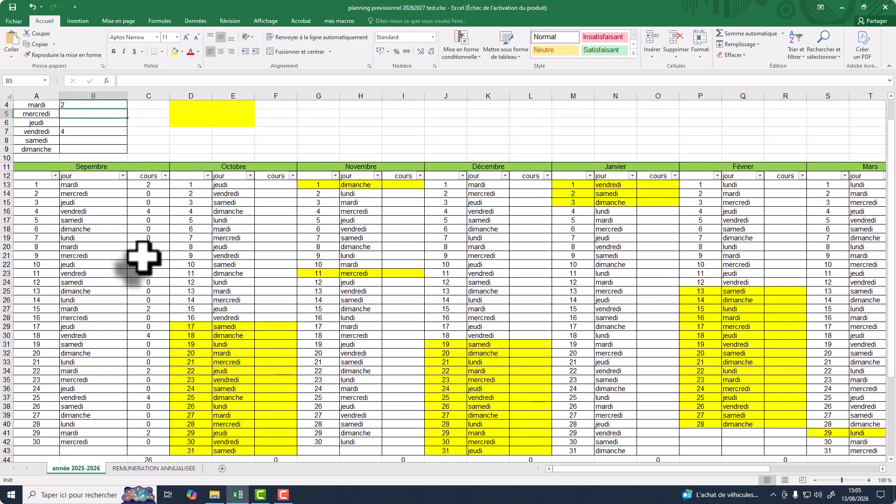
Copy the September cours formulas in C13:C28 into the October cours column from F13, covering days 1 to 16
{"action": "left_click", "coordinate": [147, 185]}
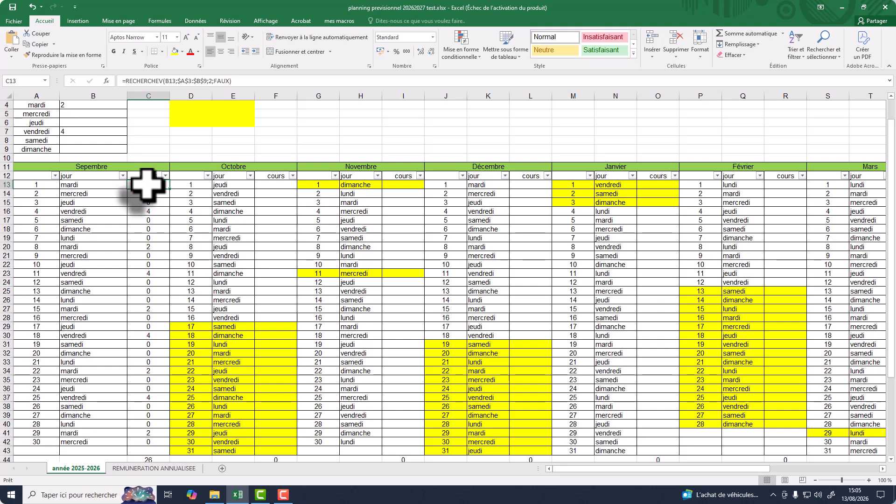
{"action": "left_click_drag", "start_coordinate": [146, 184], "coordinate": [148, 314]}
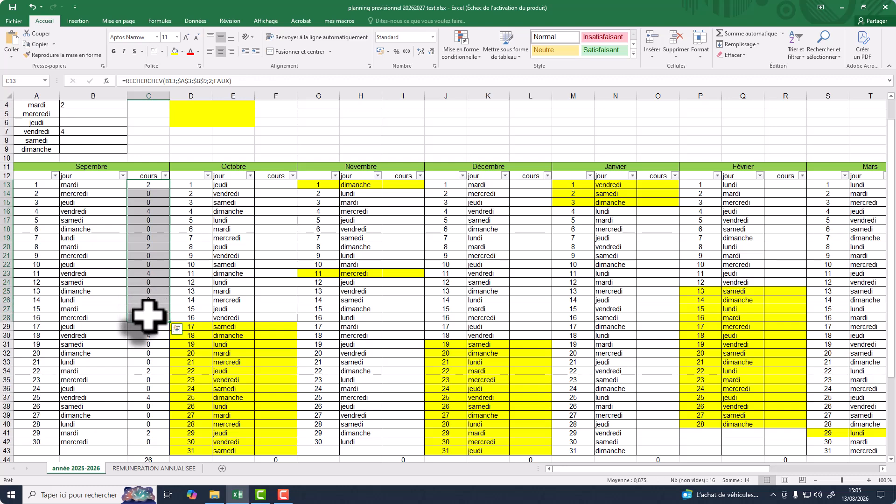
{"action": "left_click", "coordinate": [275, 185]}
{"action": "key", "text": "ctrl+v"}
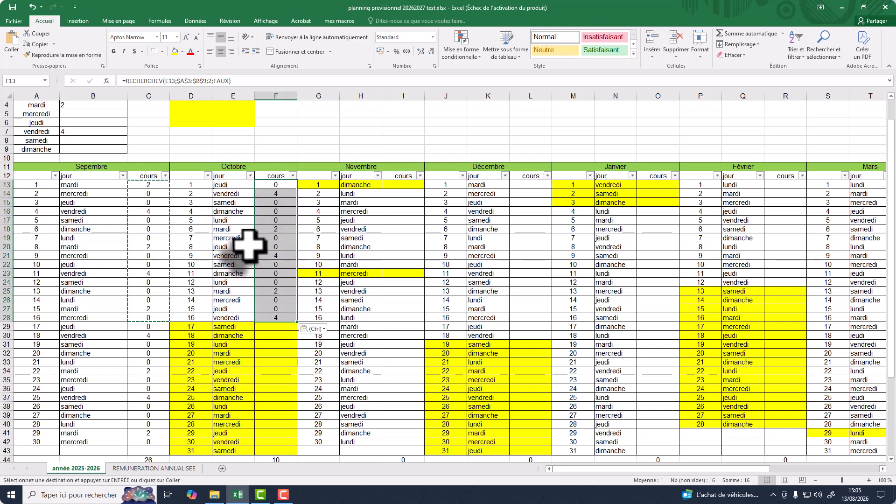
{"action": "scroll", "coordinate": [248, 243], "scroll_direction": "down", "scroll_amount": 1}
{"action": "scroll", "coordinate": [247, 243], "scroll_direction": "down", "scroll_amount": 1}
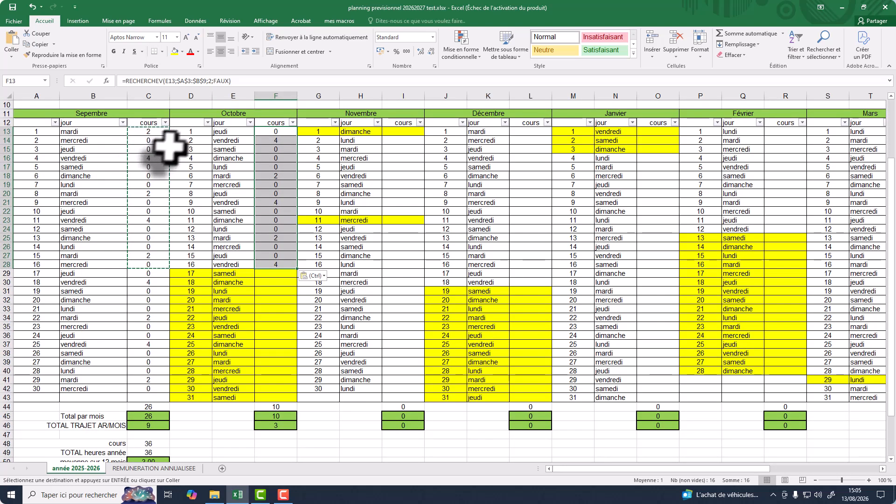
Copy the C13 lookup formula into the November cours column for days 2 to 10 and 12 to 30, skipping the yellow days
{"action": "left_click", "coordinate": [148, 131]}
{"action": "key", "text": "ctrl+c"}
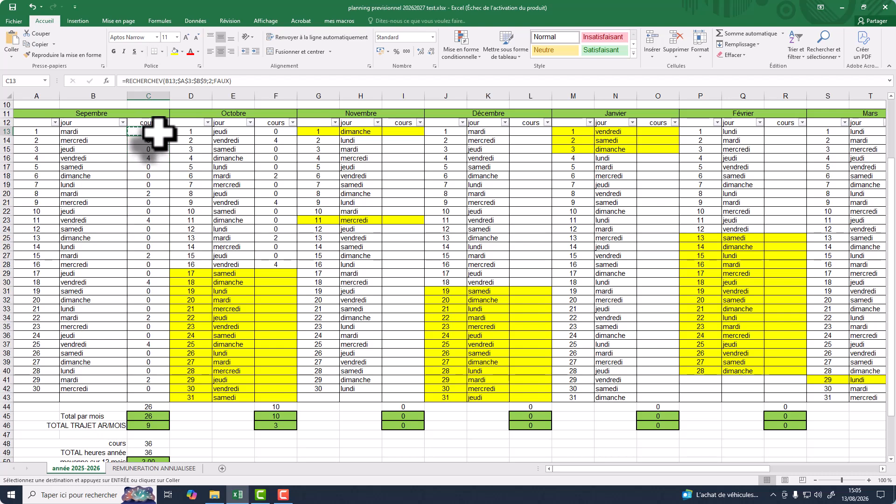
{"action": "left_click_drag", "start_coordinate": [406, 140], "coordinate": [405, 390]}
{"action": "key", "text": "ctrl+v"}
{"action": "left_click", "coordinate": [409, 392]}
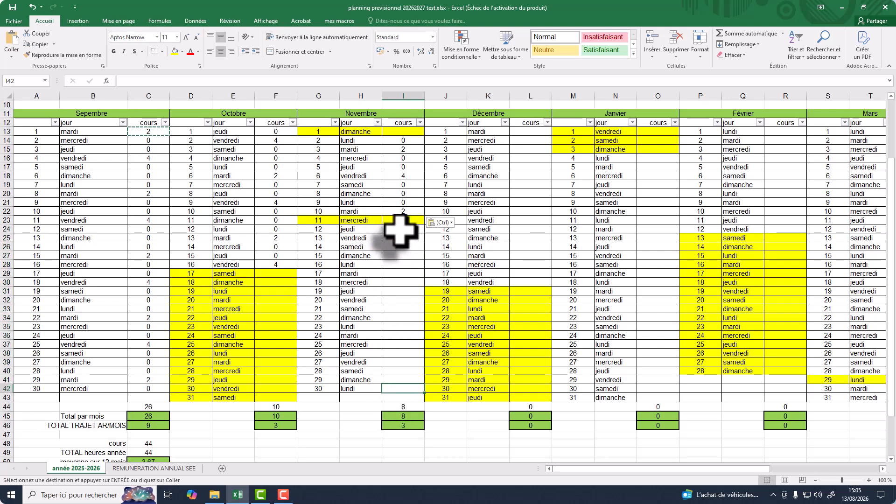
{"action": "left_click_drag", "start_coordinate": [400, 234], "coordinate": [406, 387]}
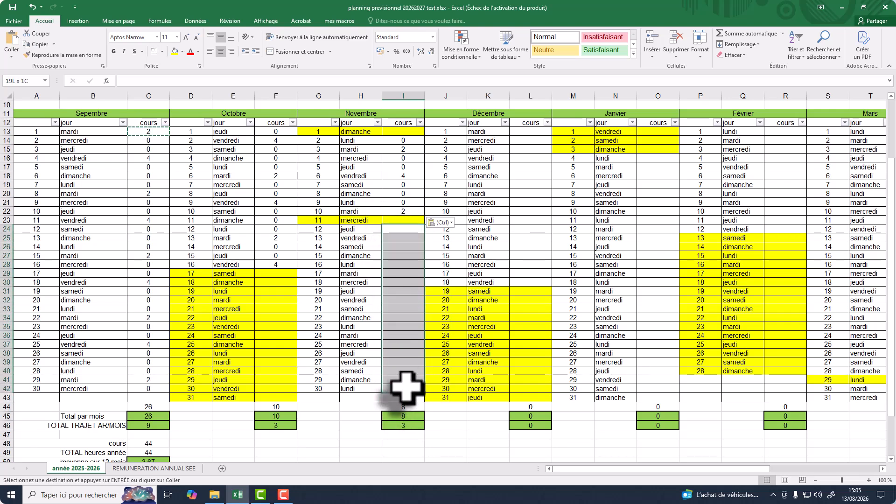
{"action": "key", "text": "ctrl+v"}
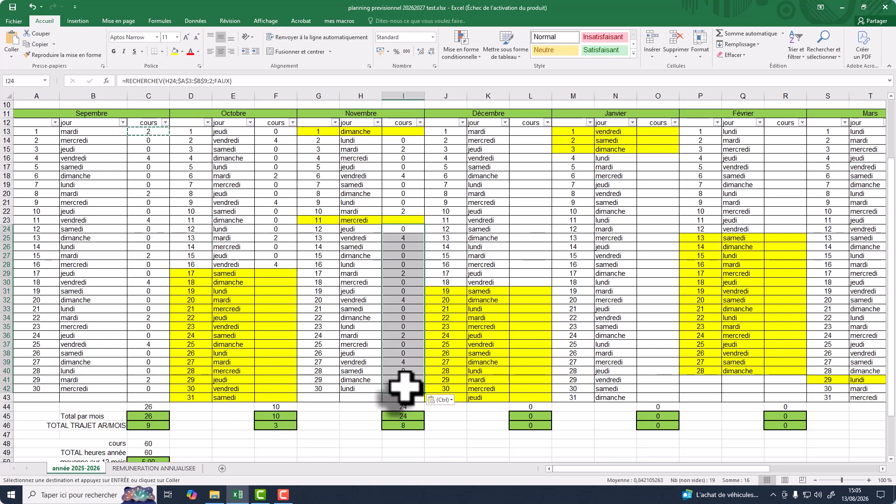
Paste the lookup formula into the December cours column for days 1 to 18 and the January one for days 4 to 31
{"action": "left_click_drag", "start_coordinate": [530, 131], "coordinate": [529, 281]}
{"action": "key", "text": "ctrl+v"}
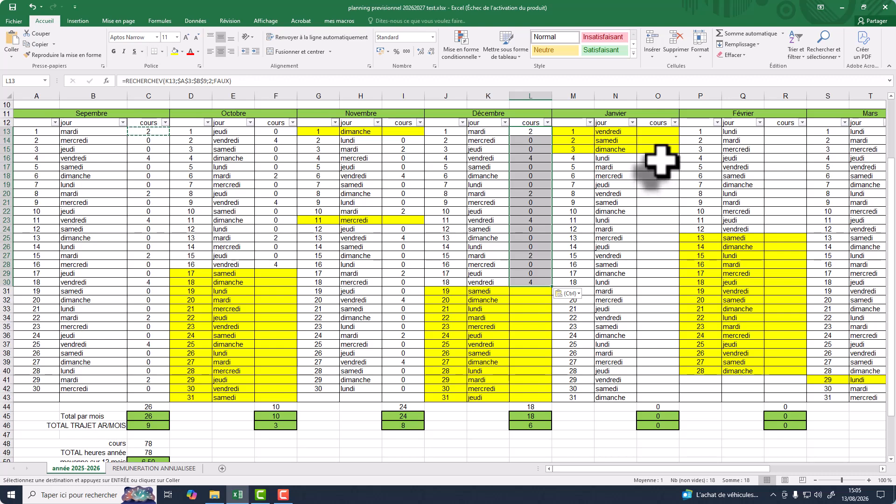
{"action": "left_click_drag", "start_coordinate": [661, 160], "coordinate": [642, 397]}
{"action": "key", "text": "ctrl+v"}
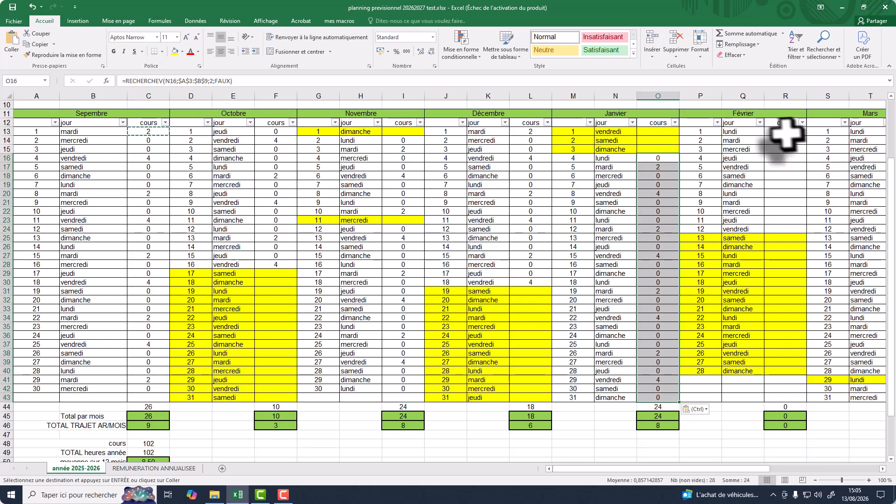
Paste the lookup formula into February's cours days 1 to 12 and March's days 1 to 28 and 30 to 31
{"action": "left_click_drag", "start_coordinate": [780, 132], "coordinate": [774, 215]}
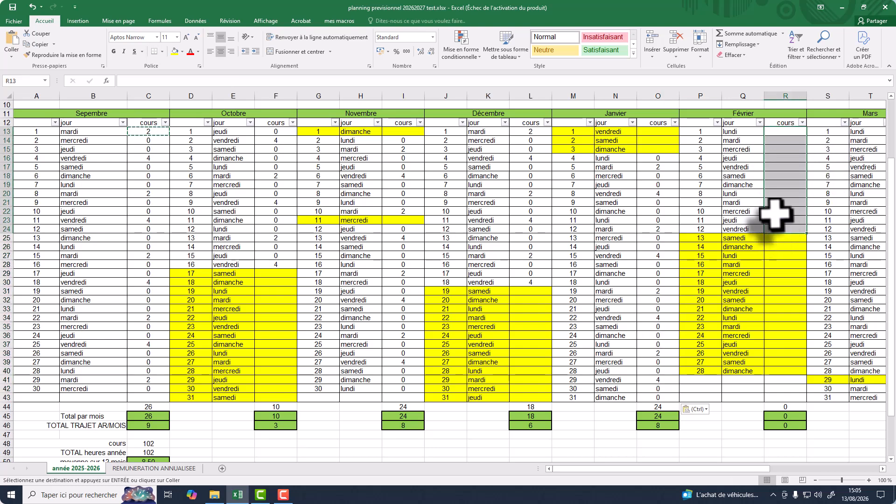
{"action": "key", "text": "ctrl+v"}
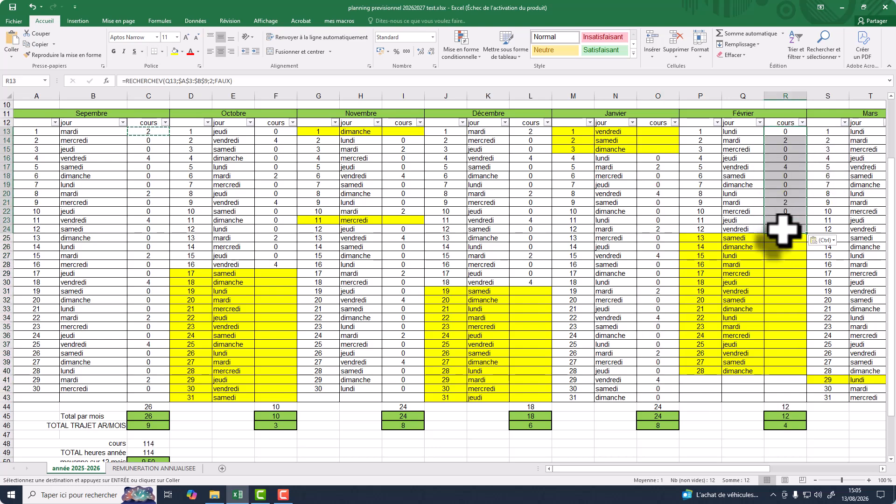
{"action": "left_click_drag", "start_coordinate": [744, 471], "coordinate": [851, 459]}
{"action": "left_click_drag", "start_coordinate": [453, 131], "coordinate": [464, 369]}
{"action": "key", "text": "ctrl+v"}
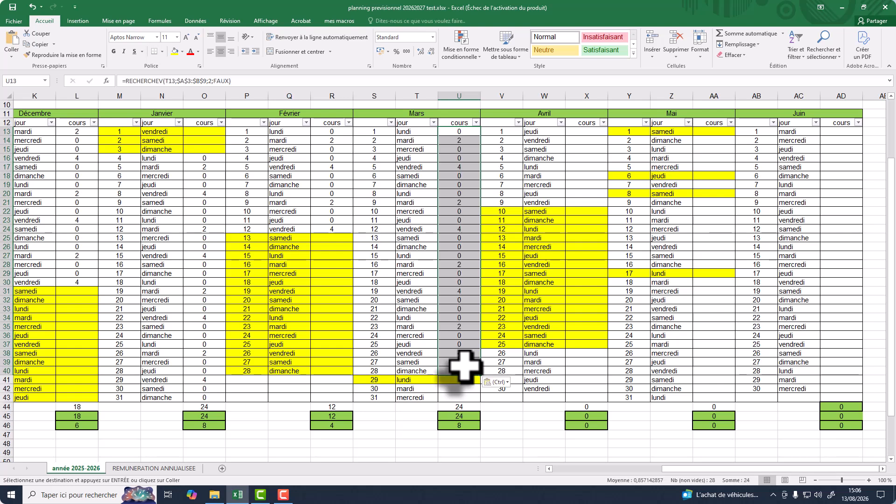
{"action": "left_click_drag", "start_coordinate": [448, 390], "coordinate": [449, 397]}
{"action": "key", "text": "ctrl+v"}
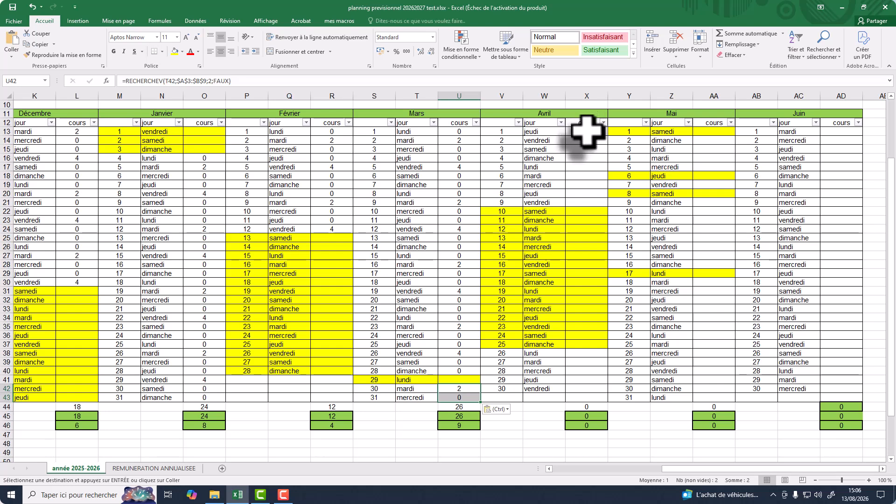
Paste the lookup formula into April's cours days 1–9 and 26–30, and May's days 2–5, 7, 9–16 and 18–31
{"action": "left_click_drag", "start_coordinate": [586, 129], "coordinate": [581, 202]}
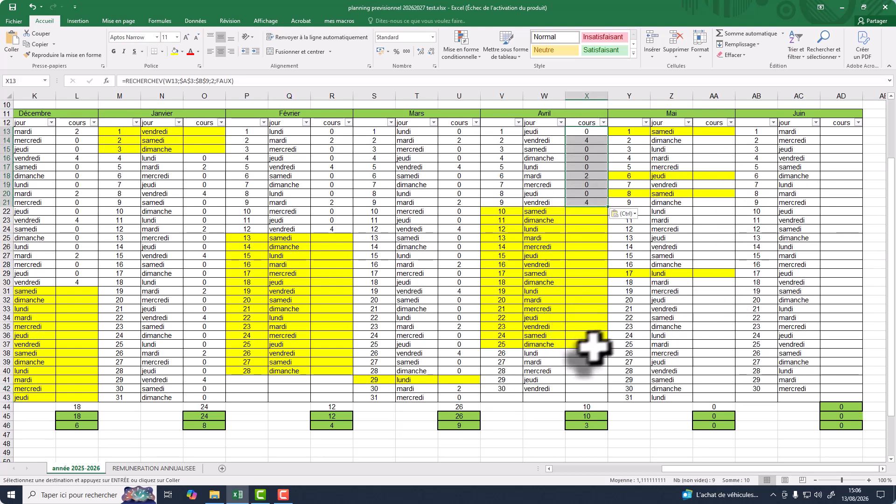
{"action": "left_click_drag", "start_coordinate": [585, 353], "coordinate": [589, 386]}
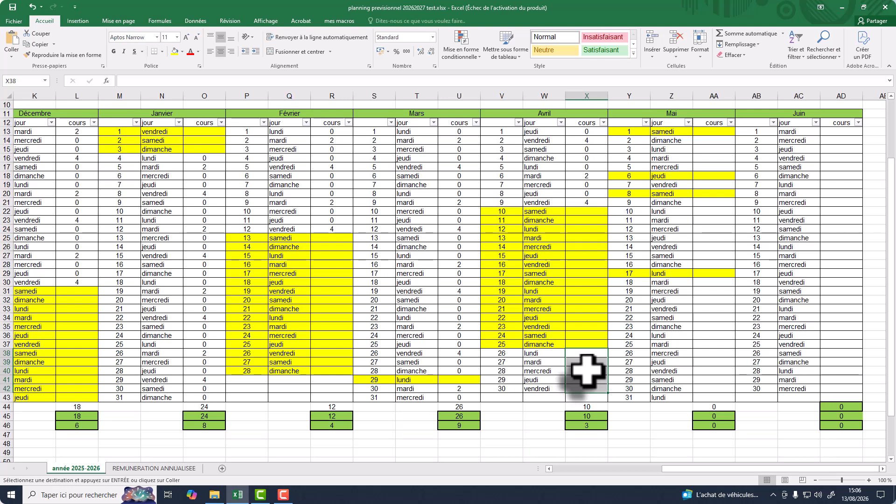
{"action": "left_click_drag", "start_coordinate": [712, 140], "coordinate": [708, 164]}
{"action": "key", "text": "ctrl+v"}
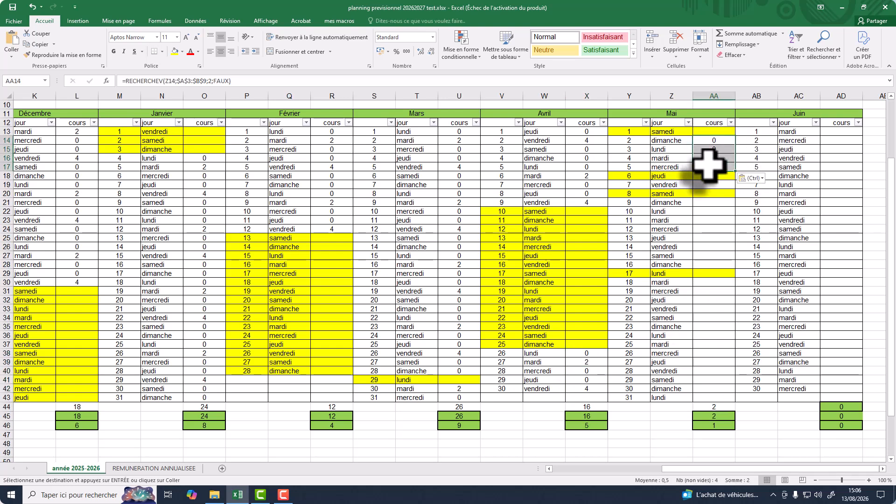
{"action": "left_click", "coordinate": [710, 184]}
{"action": "key", "text": "ctrl+v"}
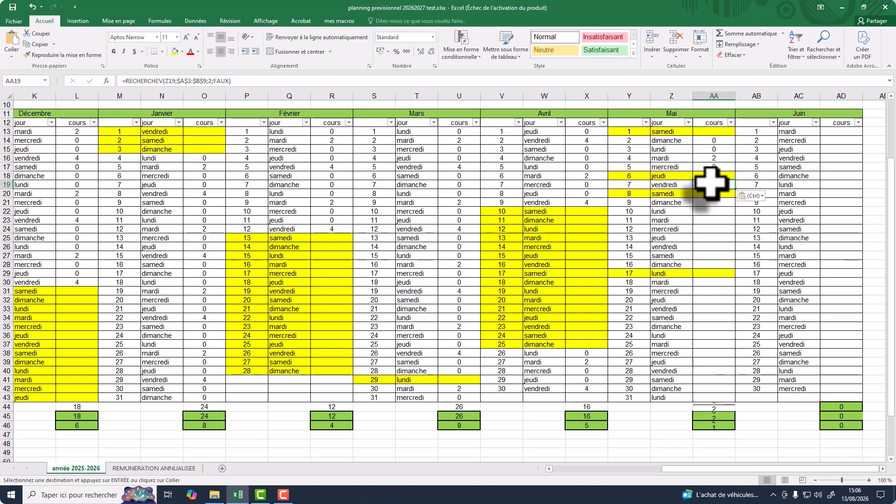
{"action": "left_click_drag", "start_coordinate": [713, 202], "coordinate": [715, 265]}
{"action": "key", "text": "ctrl+v"}
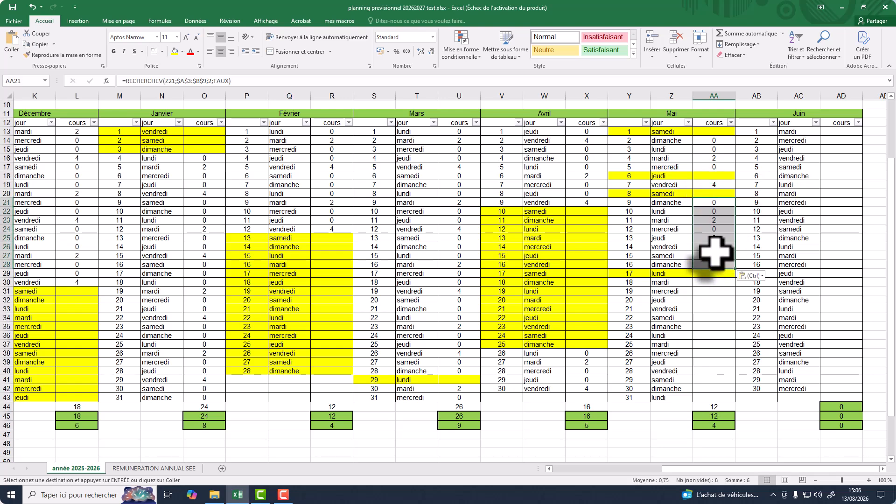
{"action": "left_click_drag", "start_coordinate": [715, 282], "coordinate": [722, 400]}
{"action": "key", "text": "ctrl+v"}
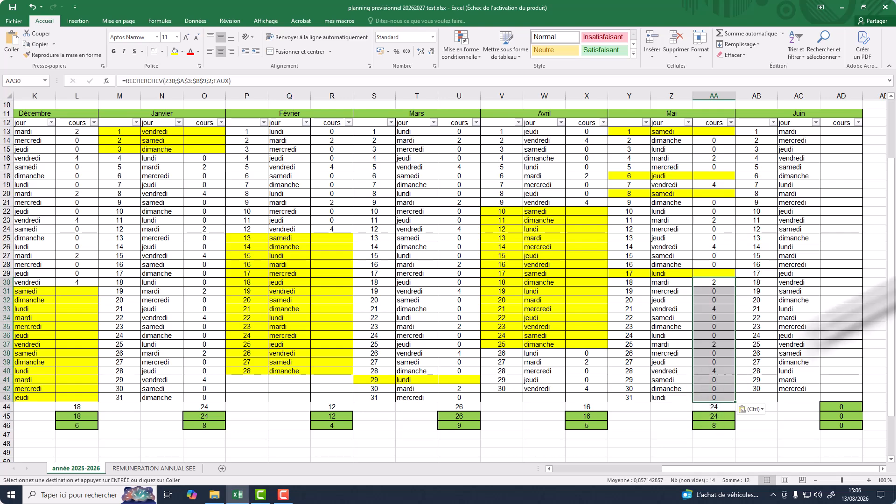
Paste the lookup formula into the June cours column for days 1 to 30, and check the cells for days 1 and 4
{"action": "left_click_drag", "start_coordinate": [843, 132], "coordinate": [845, 388]}
{"action": "key", "text": "ctrl+v"}
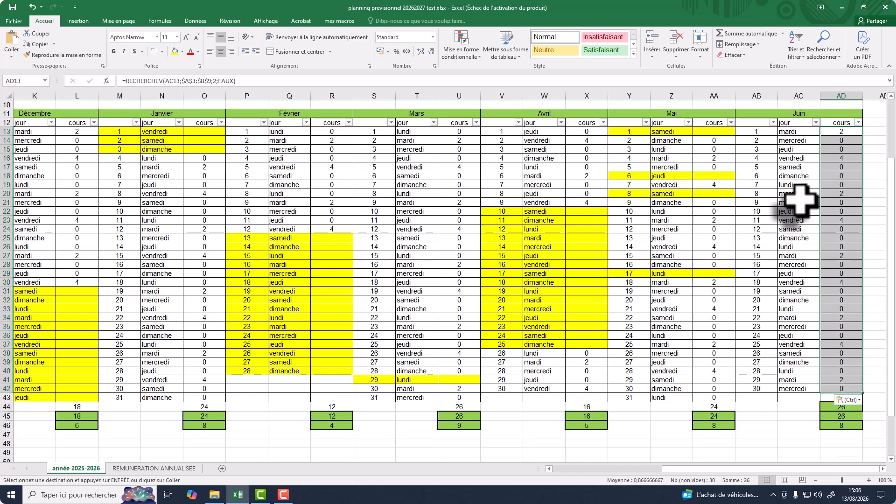
{"action": "left_click", "coordinate": [837, 133]}
{"action": "left_click", "coordinate": [840, 158]}
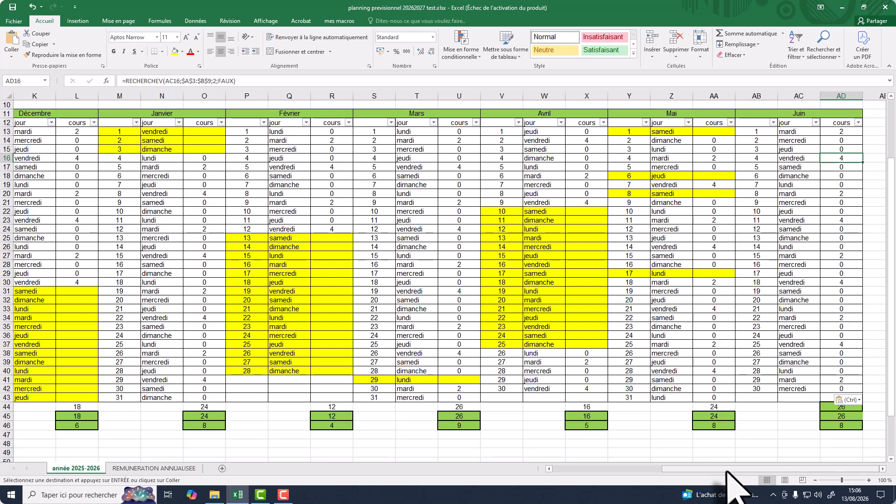
Set the mercredi value in B5 of the weekday table to 6
{"action": "left_click_drag", "start_coordinate": [728, 469], "coordinate": [593, 468]}
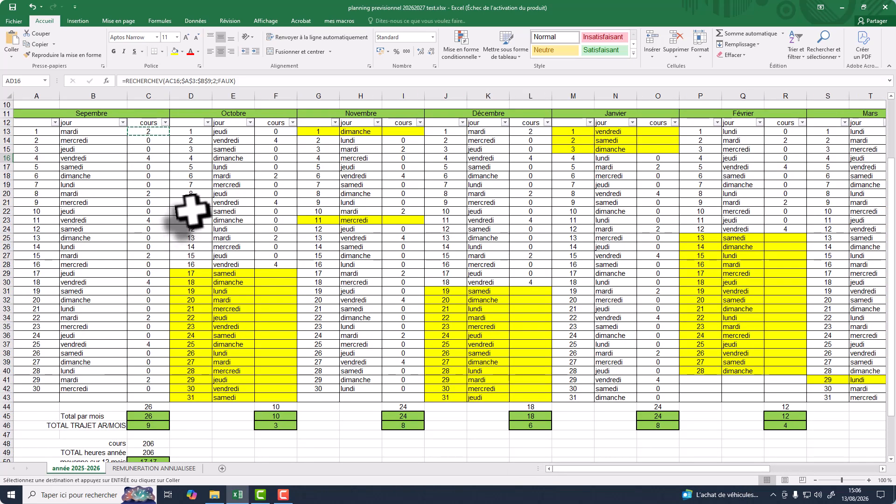
{"action": "scroll", "coordinate": [191, 210], "scroll_direction": "up", "scroll_amount": 3}
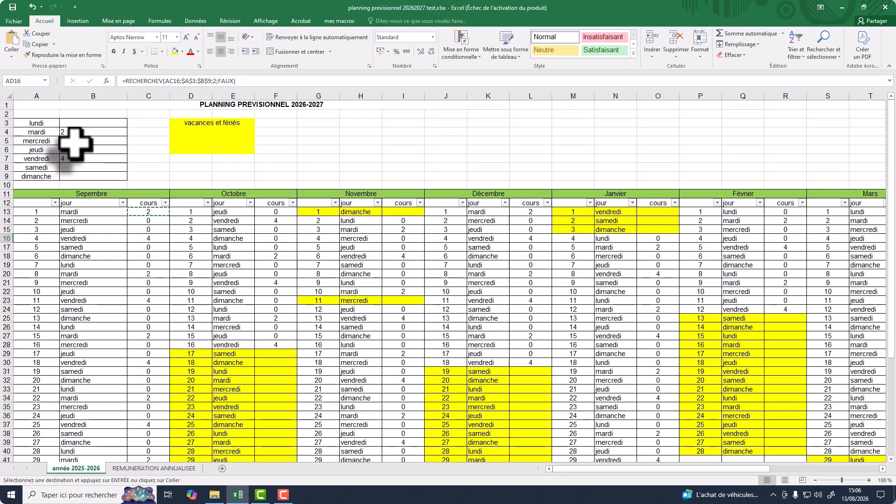
{"action": "left_click", "coordinate": [75, 141]}
{"action": "type", "text": "6"}
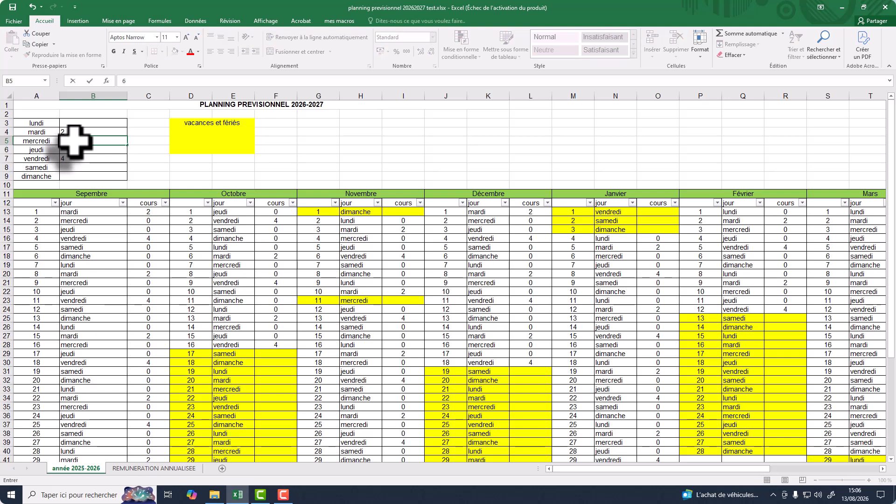
{"action": "key", "text": "Return"}
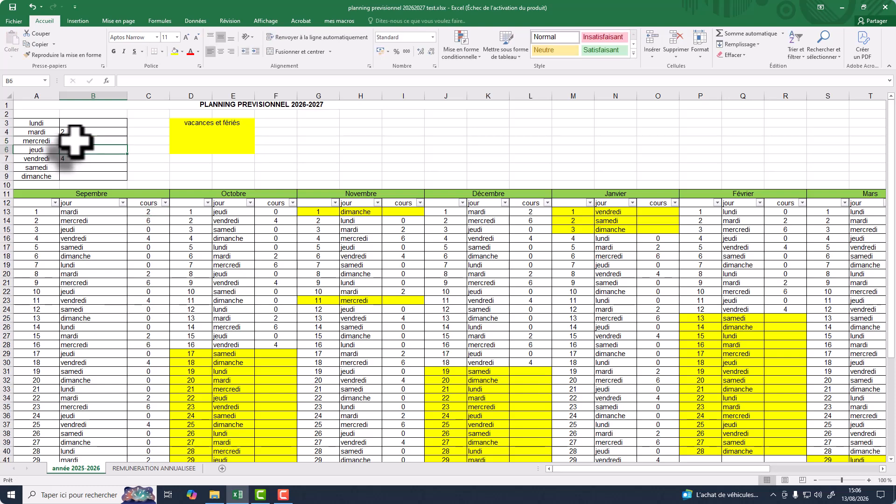
Examine the mercredi cours values, the monthly and yearly totals, and the lookup formulas from September through June
{"action": "left_click", "coordinate": [149, 282]}
{"action": "left_click", "coordinate": [278, 328]}
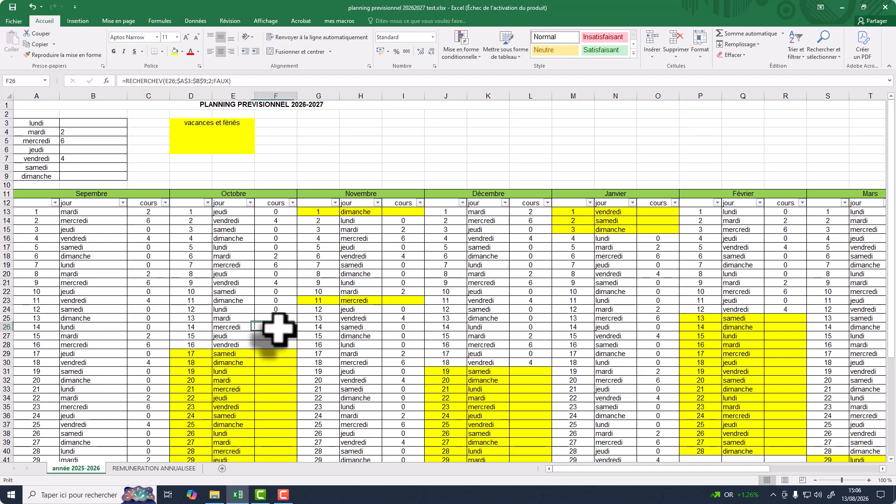
{"action": "scroll", "coordinate": [203, 245], "scroll_direction": "down", "scroll_amount": 1}
{"action": "scroll", "coordinate": [203, 245], "scroll_direction": "down", "scroll_amount": 7}
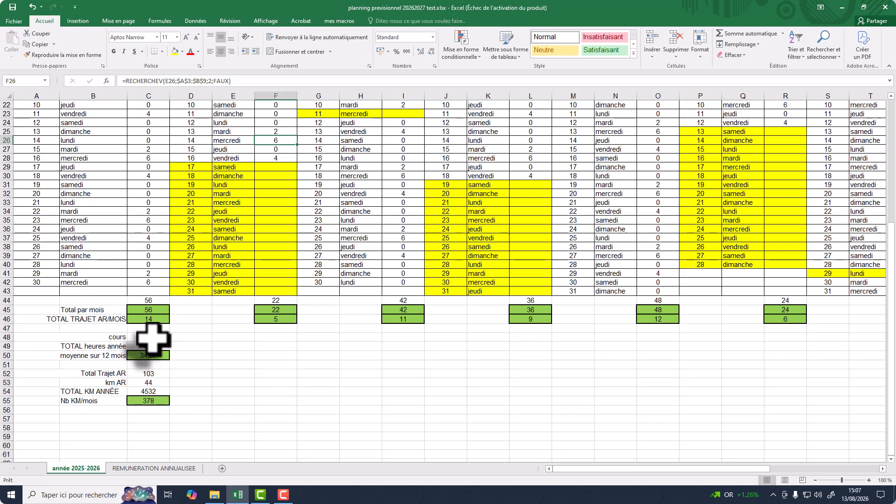
{"action": "scroll", "coordinate": [148, 341], "scroll_direction": "up", "scroll_amount": 7}
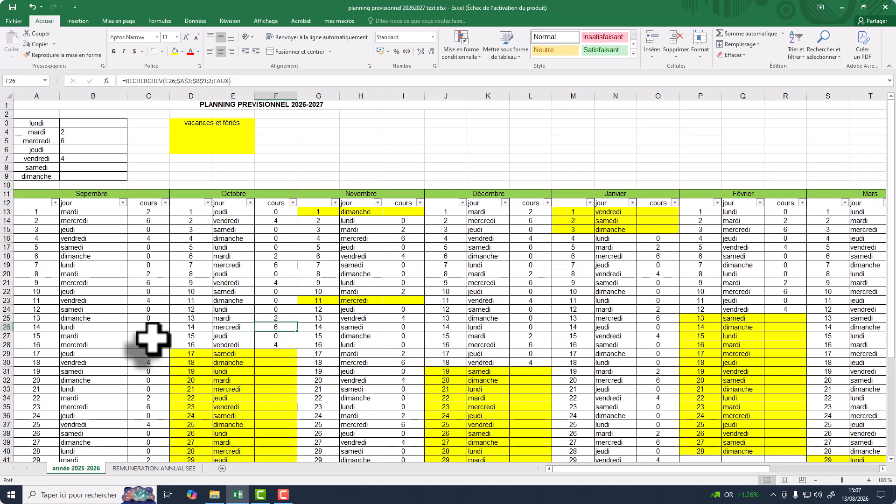
{"action": "left_click", "coordinate": [148, 220]}
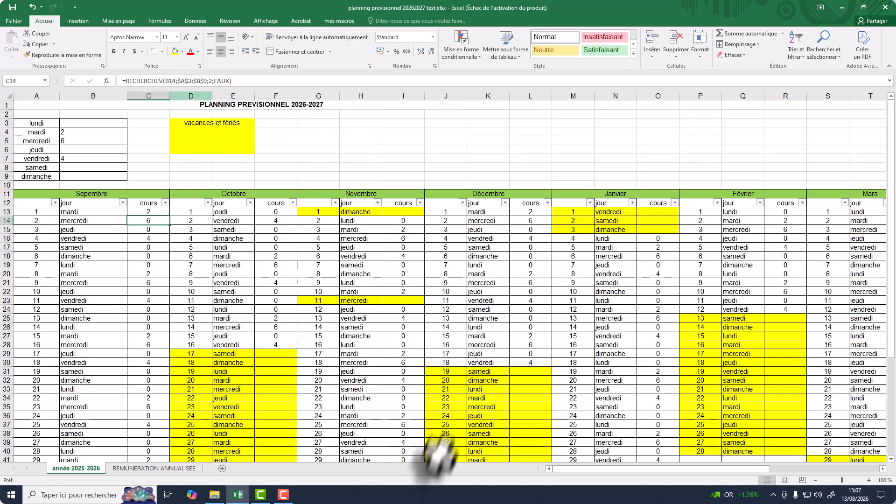
{"action": "left_click_drag", "start_coordinate": [565, 469], "coordinate": [744, 470]}
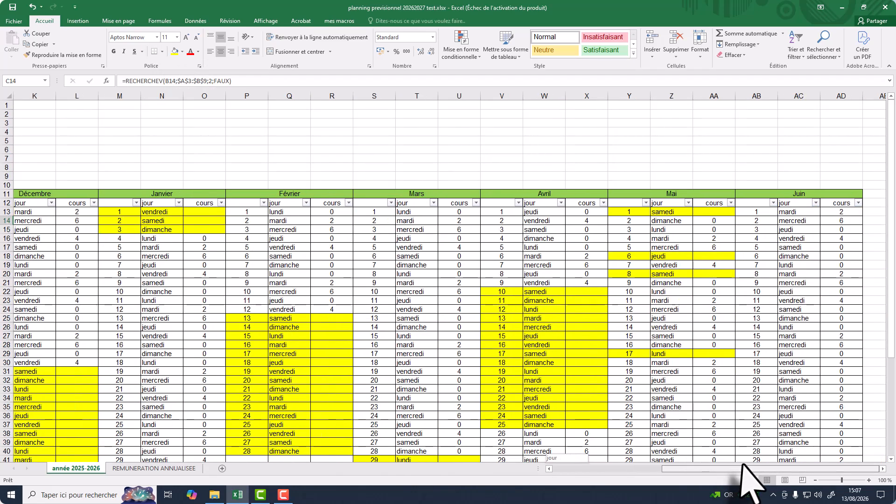
{"action": "scroll", "coordinate": [859, 340], "scroll_direction": "down", "scroll_amount": 3}
{"action": "left_click", "coordinate": [844, 228]}
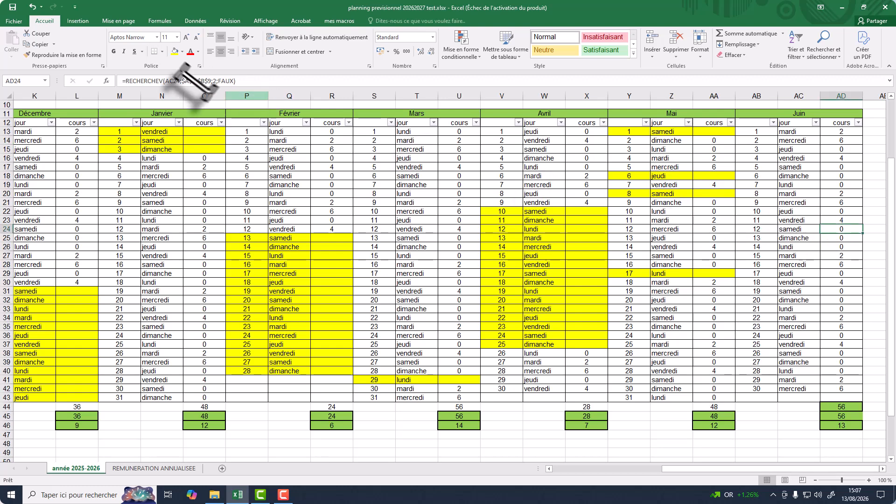